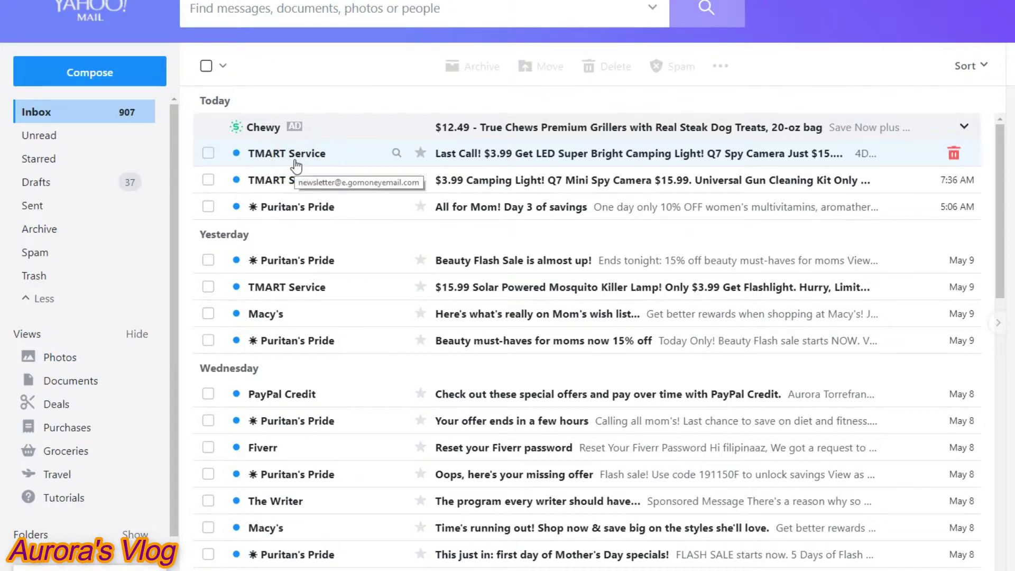
Add a new folder named 'TMART Service' under the sidebar's Folders list.
click(89, 127)
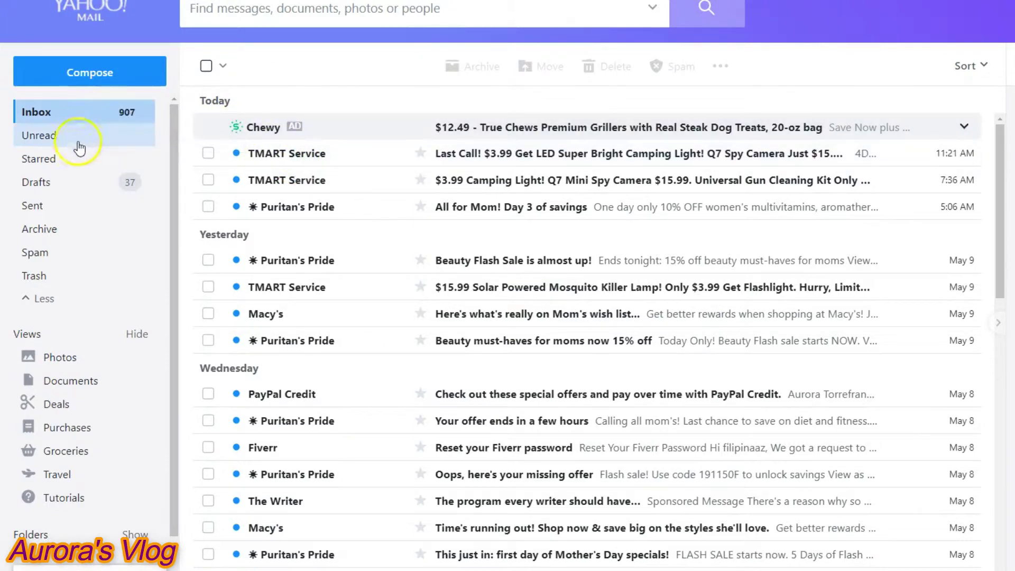
scroll(69, 317, down, 1)
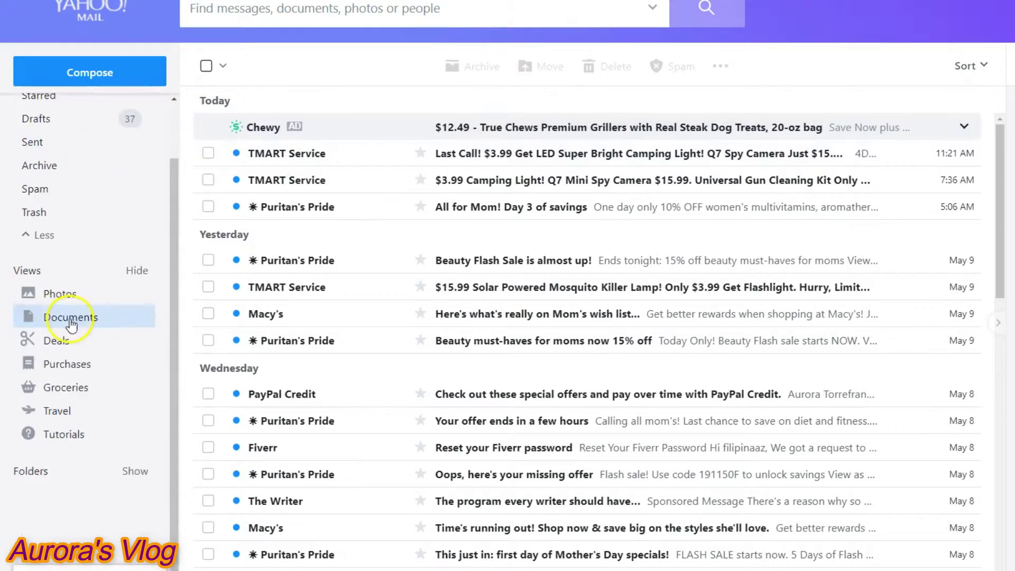
click(32, 476)
scroll(146, 408, down, 5)
scroll(147, 408, up, 3)
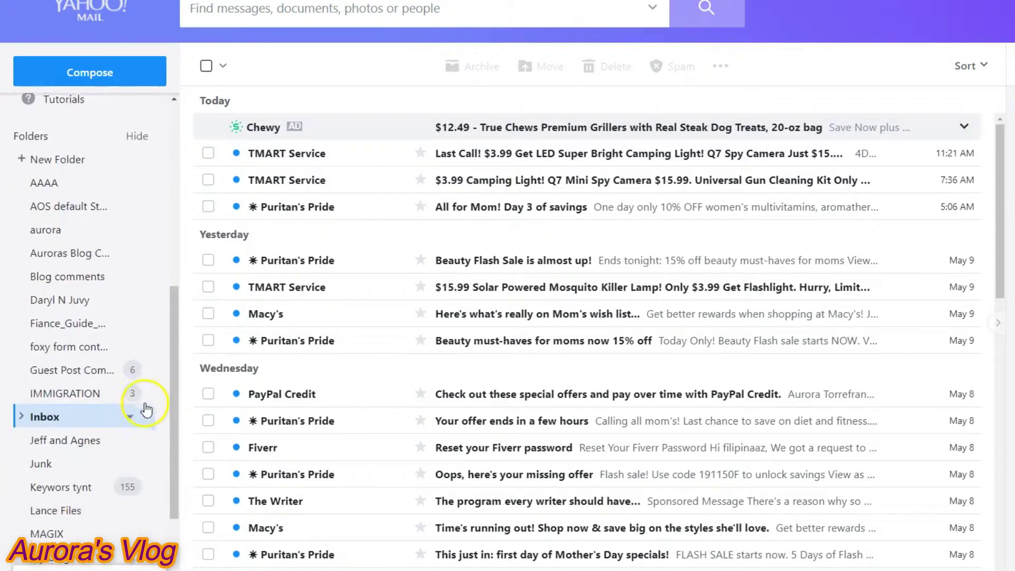
scroll(145, 414, up, 3)
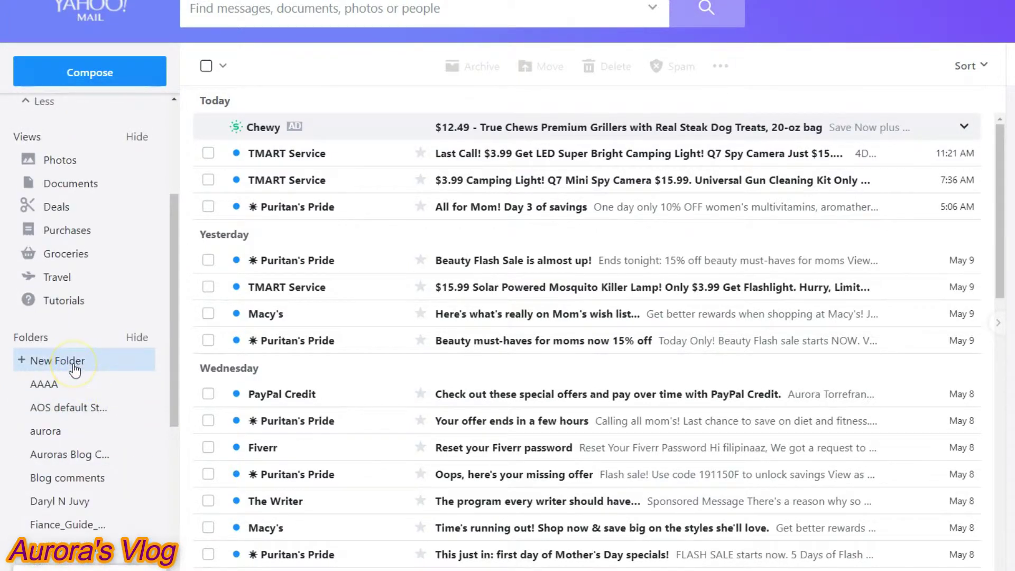
click(71, 364)
click(83, 360)
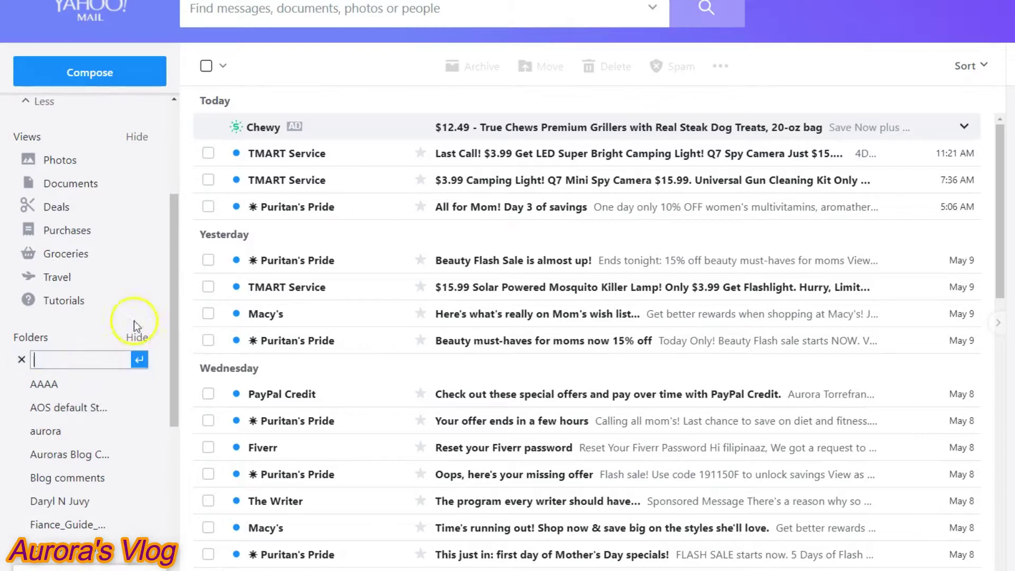
click(55, 357)
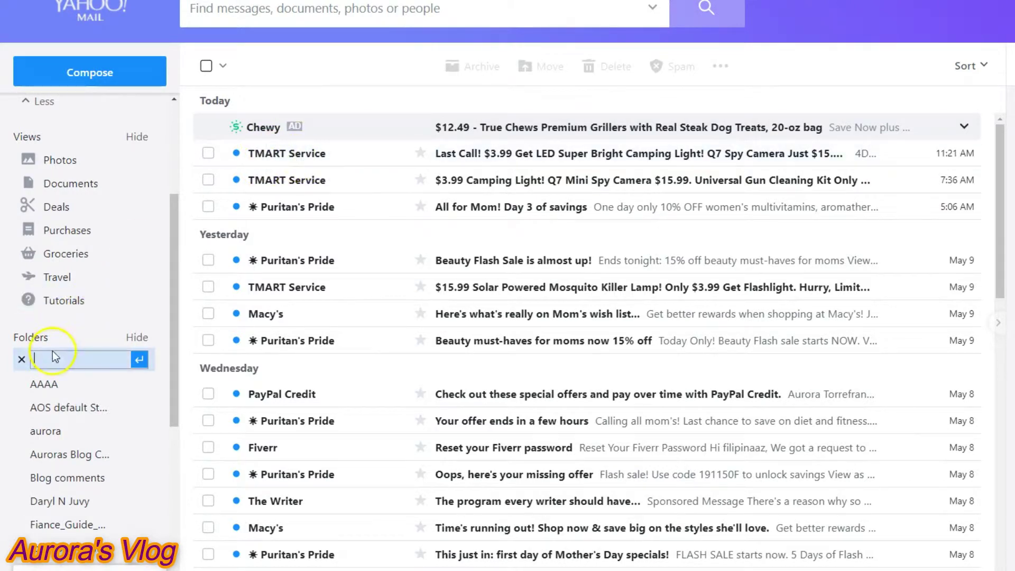
text(TMART Service)
key(Return)
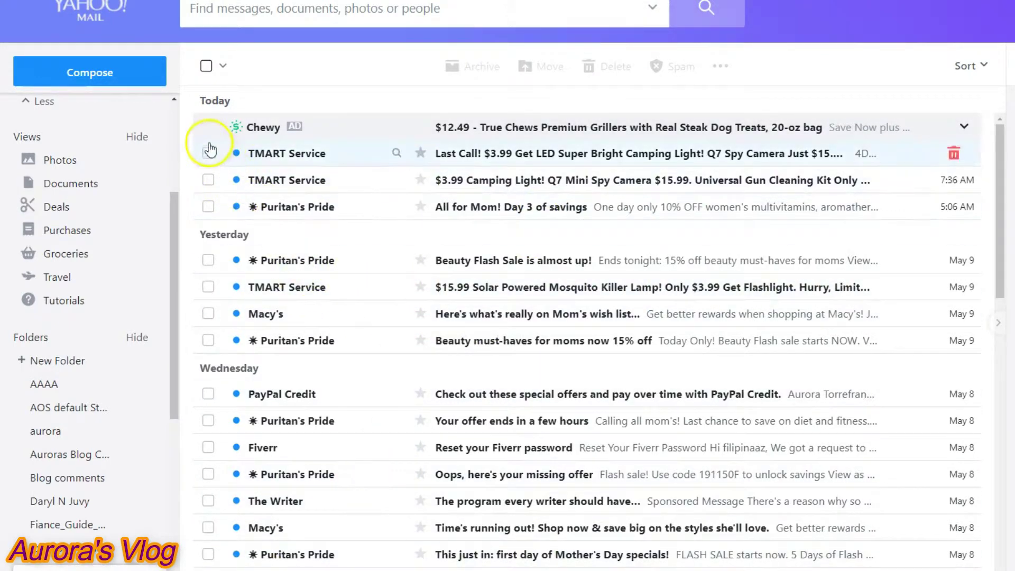
Search the mailbox for 'tmart'.
click(253, 8)
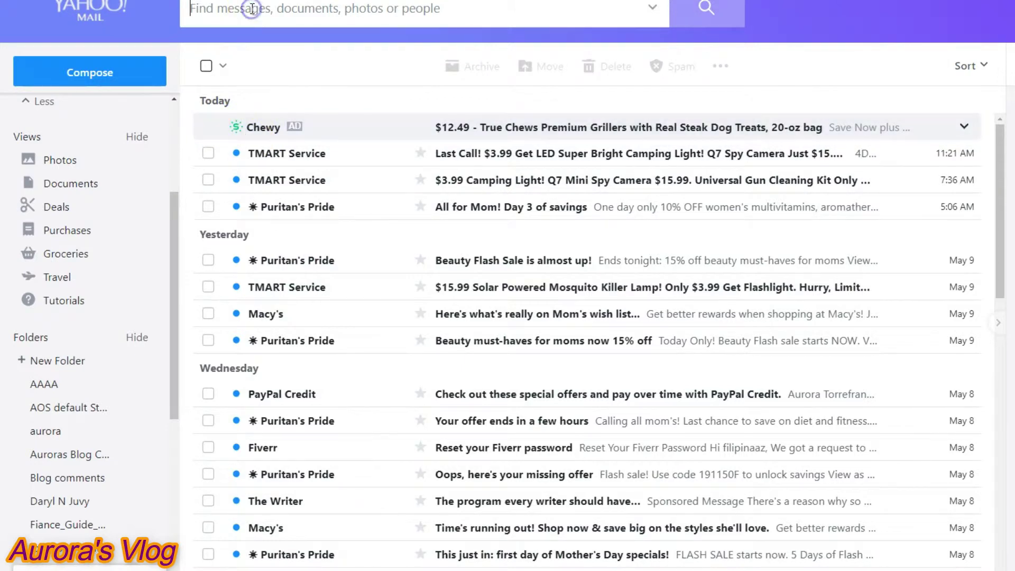
text(tma)
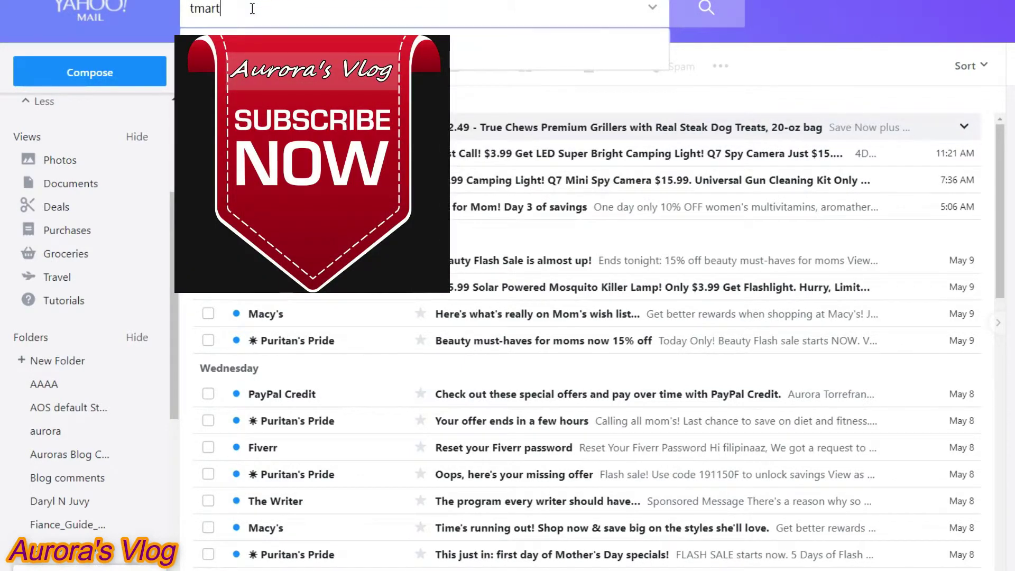
text(rt)
key(Return)
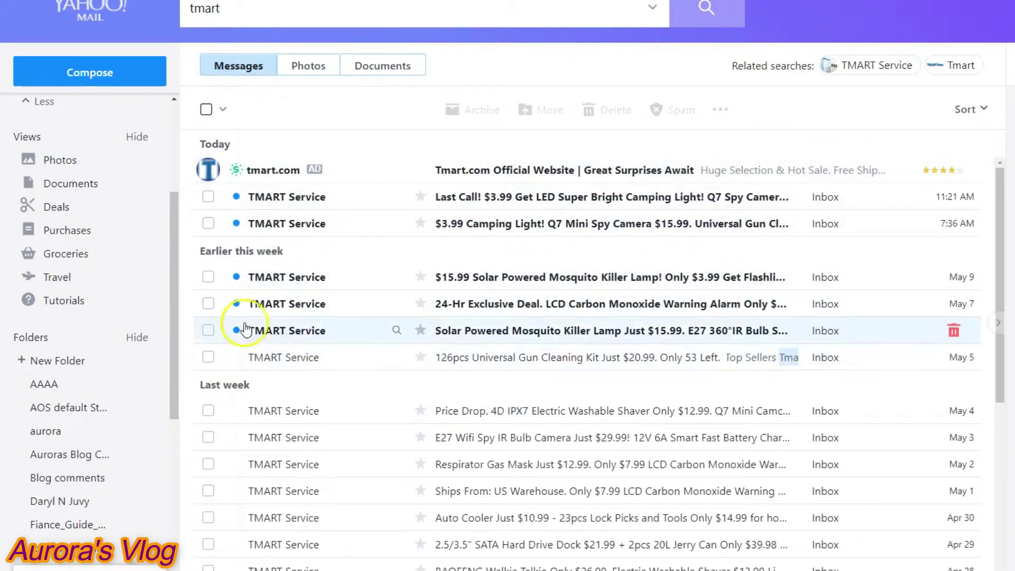
Select the six newest TMART Service emails, from today back to May 5.
click(208, 196)
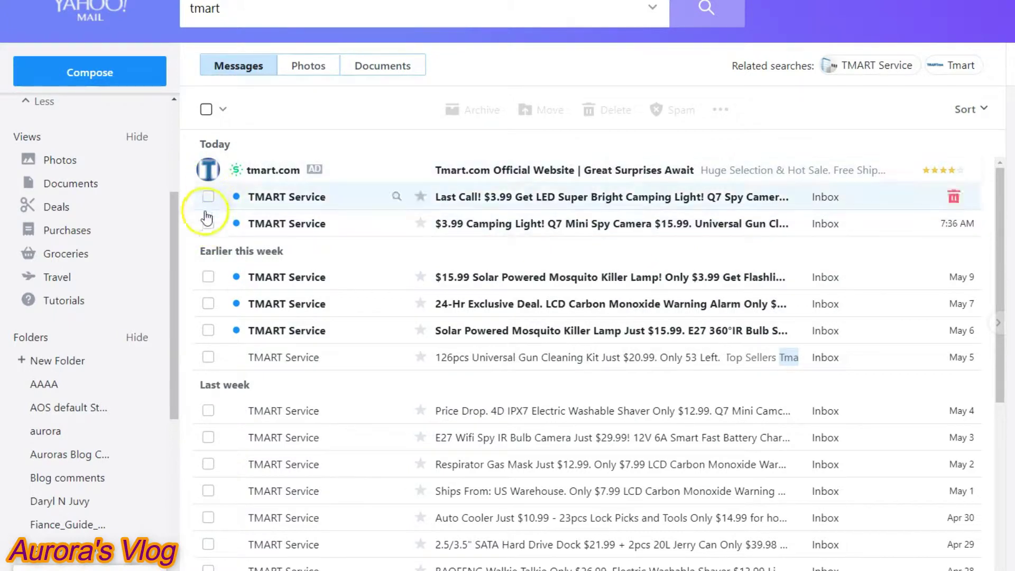
click(209, 224)
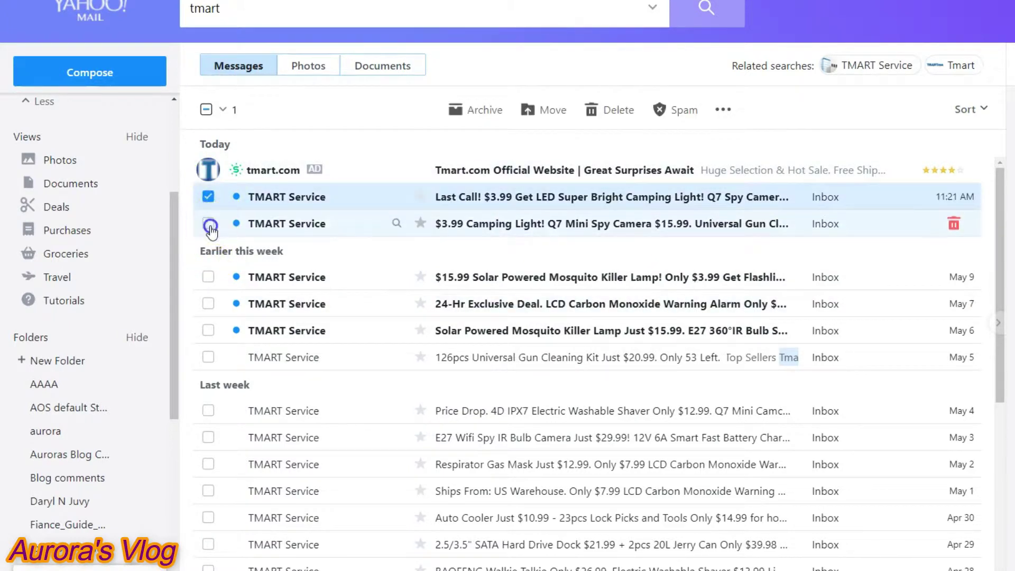
click(208, 277)
click(209, 304)
click(208, 331)
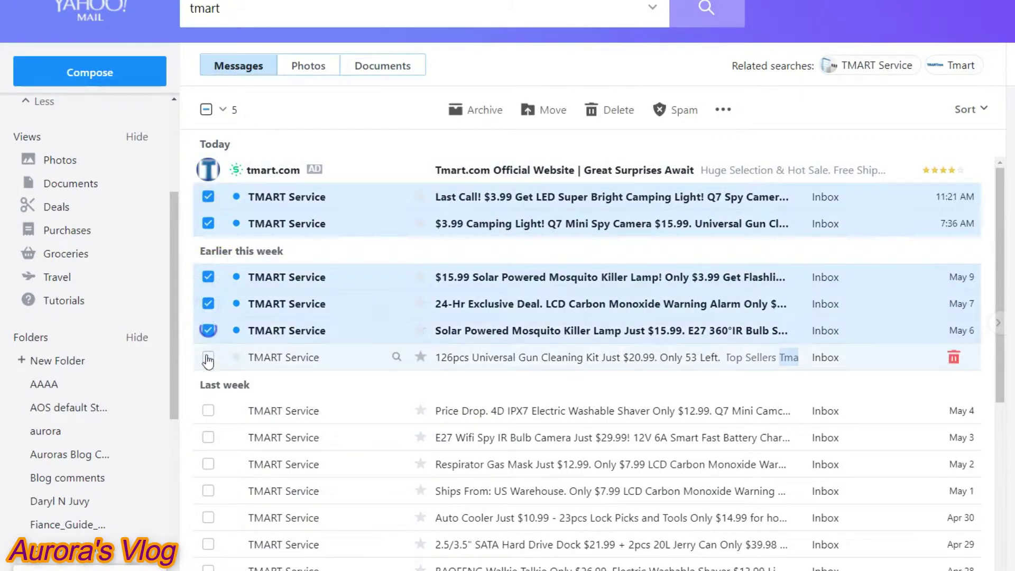
click(207, 357)
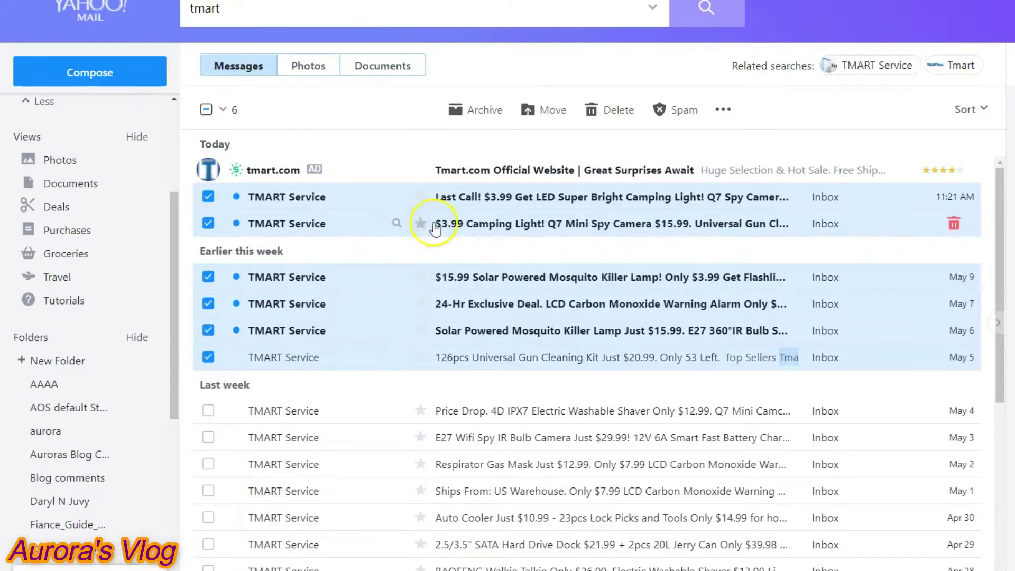
Move the six selected emails into TMART Service, found by typing 'tma', and show the folder in the sidebar.
click(536, 117)
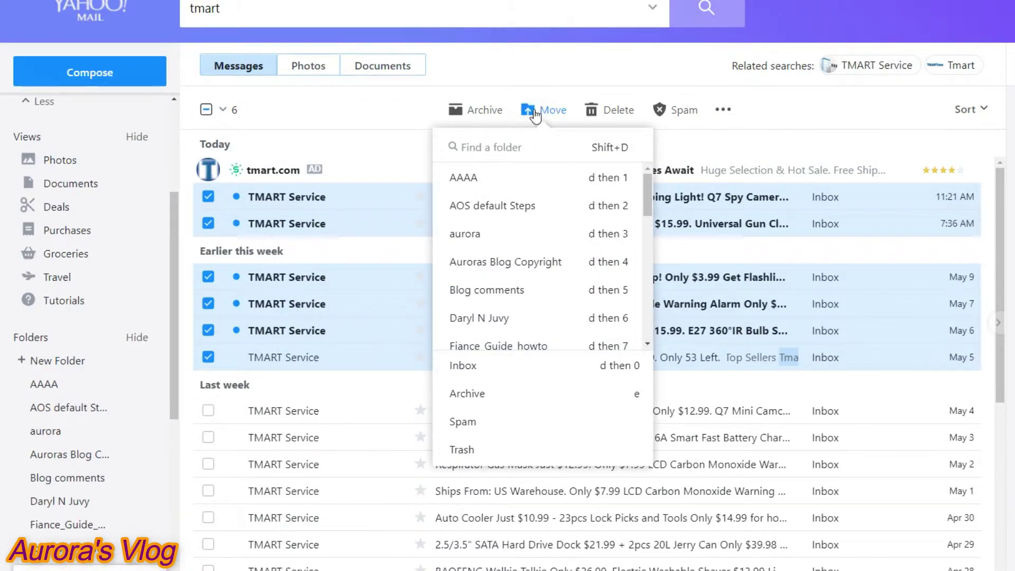
scroll(540, 259, down, 3)
scroll(537, 262, down, 5)
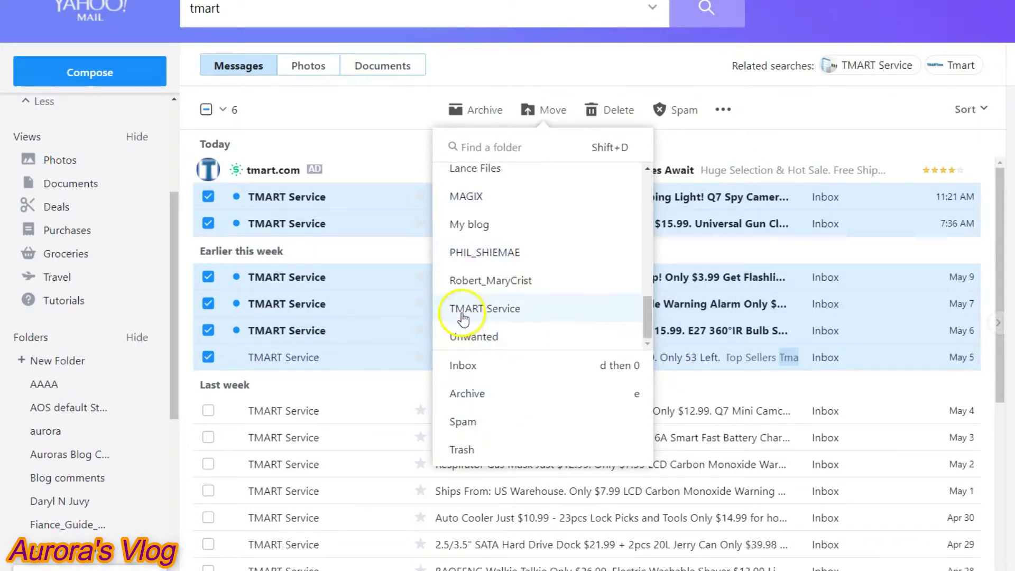
click(501, 147)
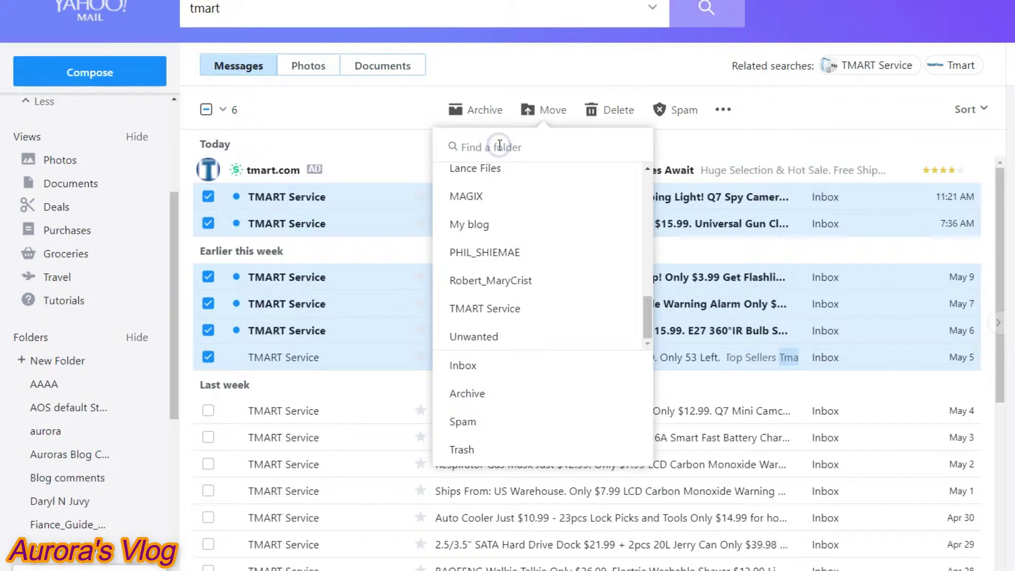
text(tmart)
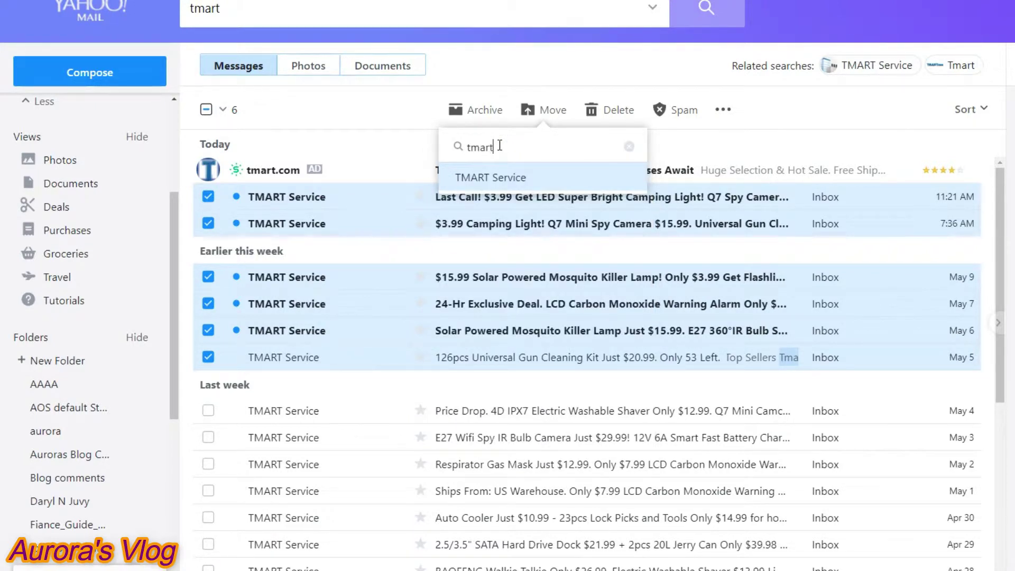
click(484, 180)
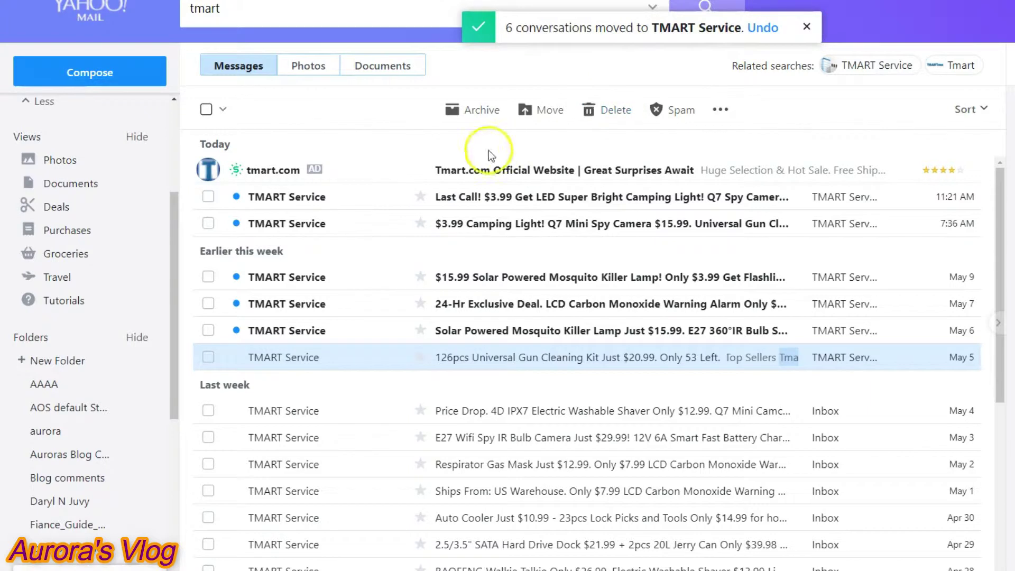
mouse_move(18, 375)
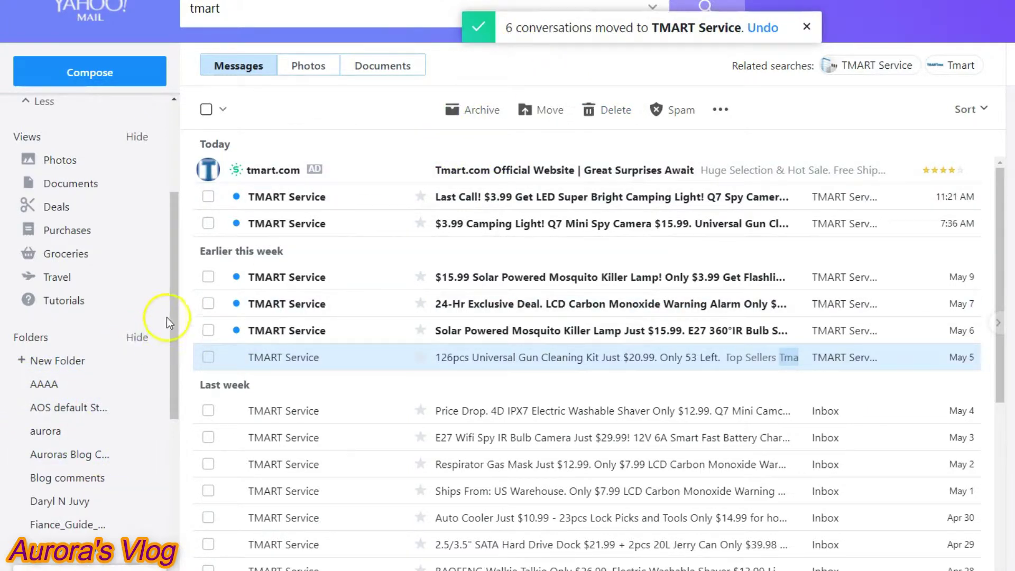
drag(175, 301, 173, 471)
mouse_move(88, 341)
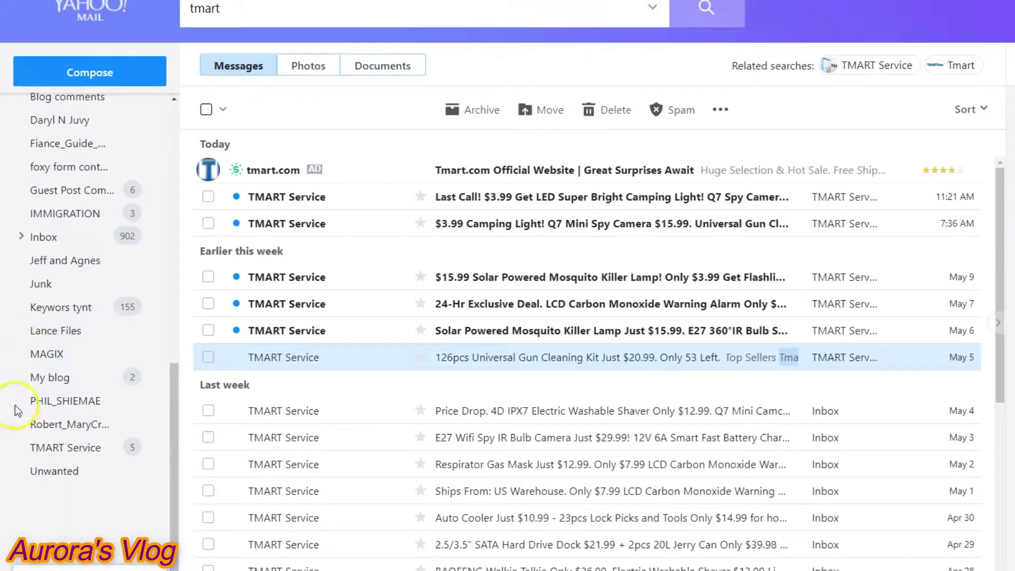
Open TMART Service, move all six of its messages back to the Inbox, then view the Inbox.
click(59, 457)
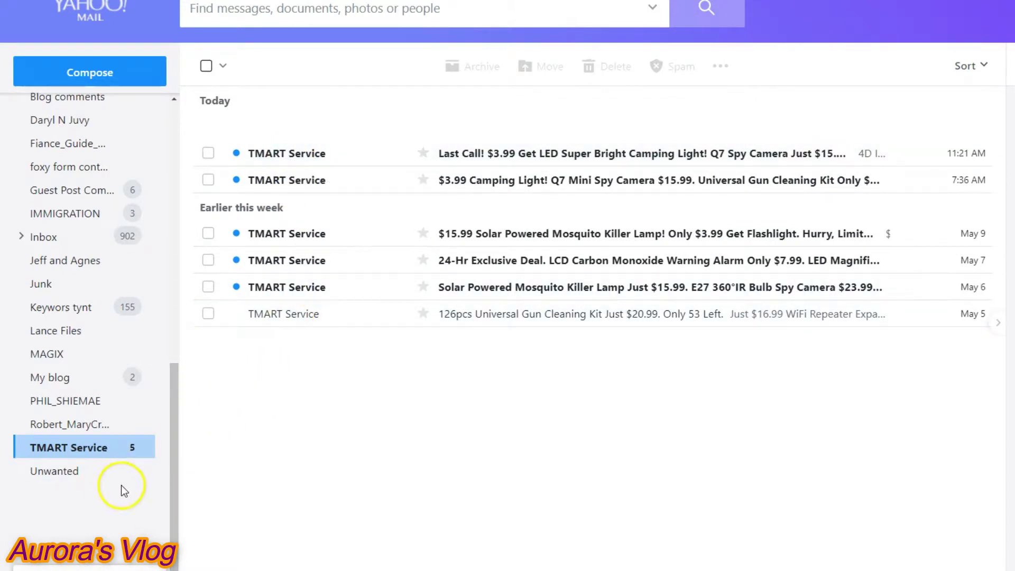
click(206, 67)
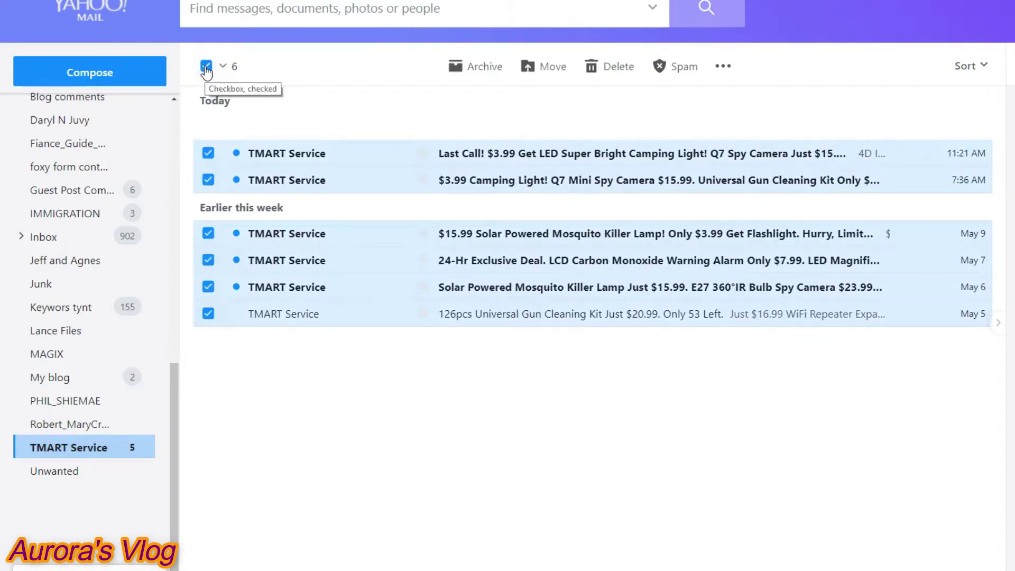
click(557, 67)
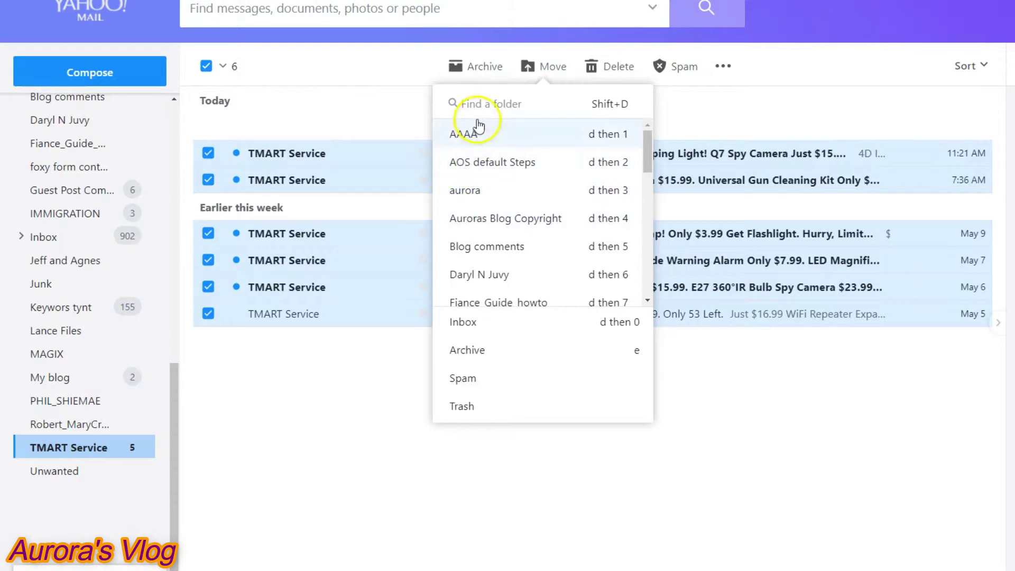
click(469, 328)
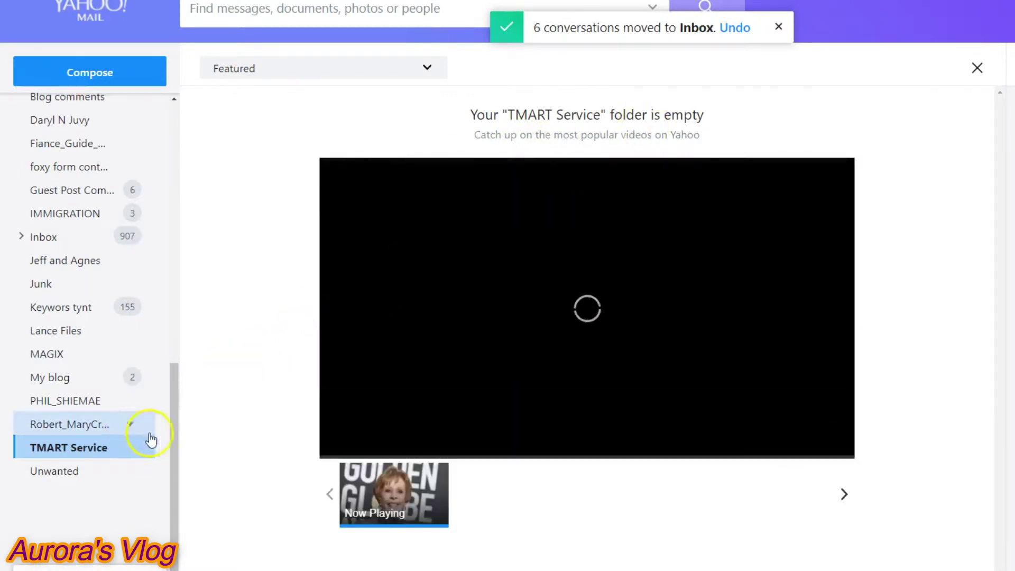
drag(179, 439, 183, 170)
click(57, 114)
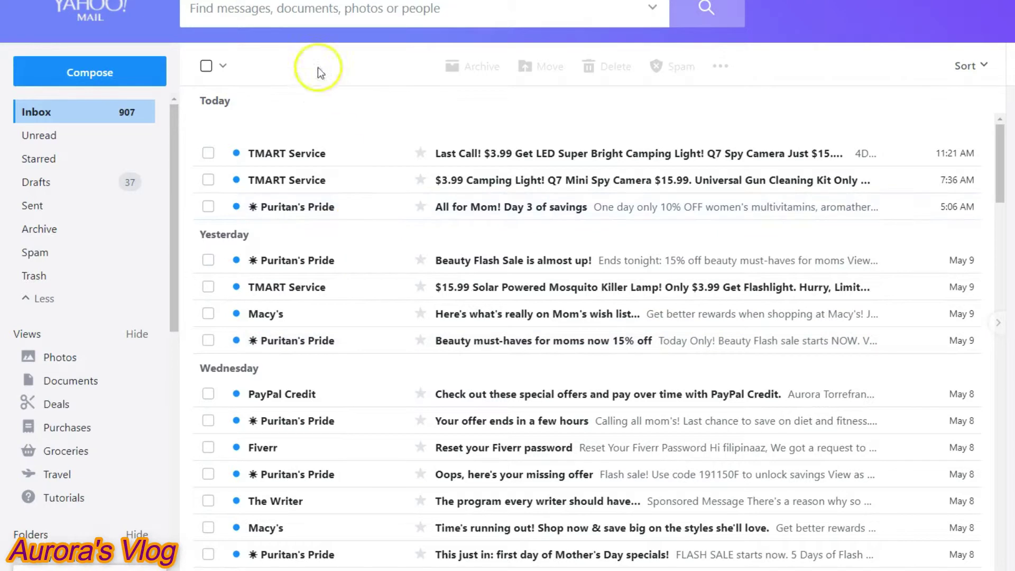
Search the mailbox for 'Macy's'.
click(210, 8)
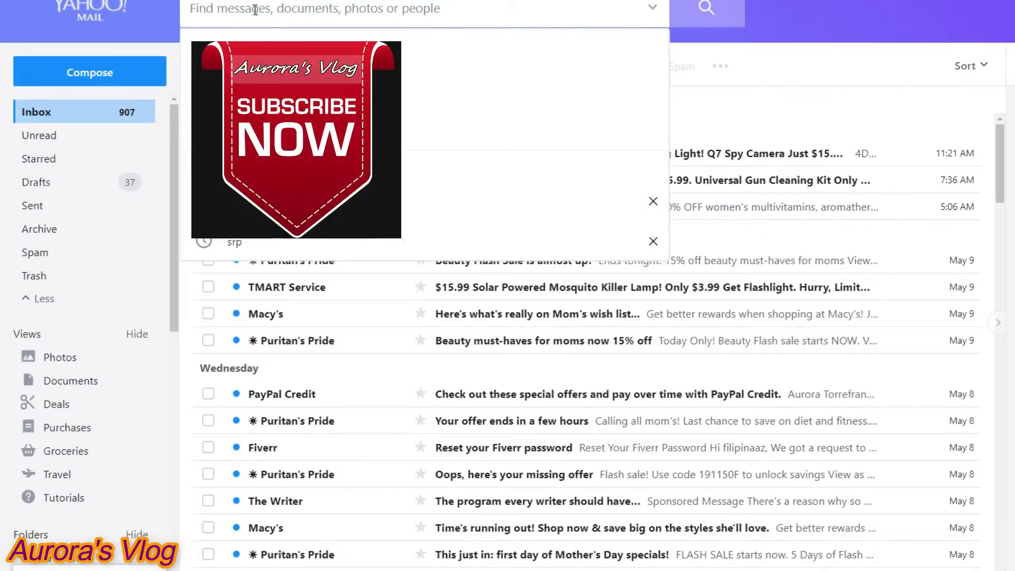
click(338, 35)
click(309, 8)
text(Mac)
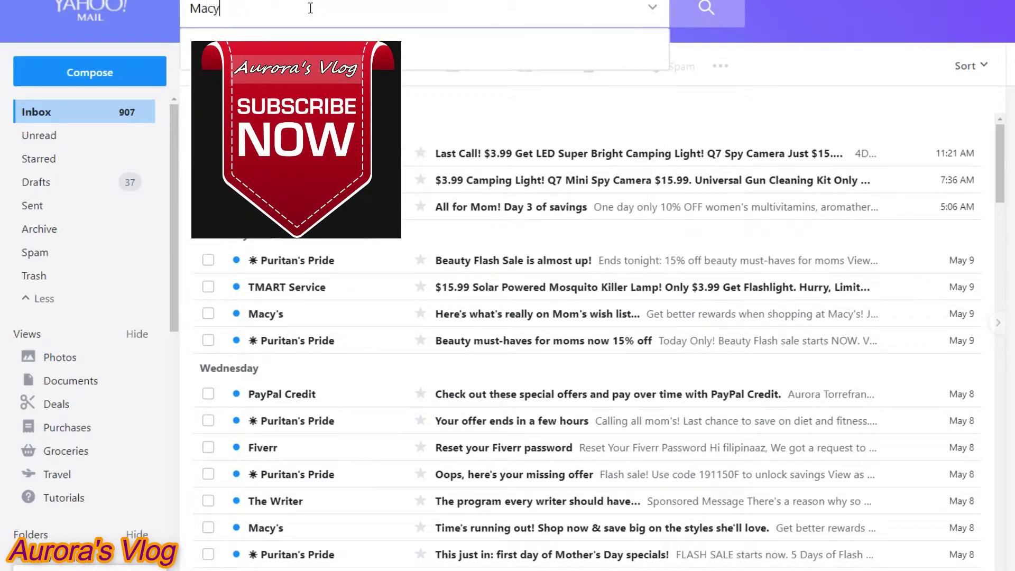
text(y)
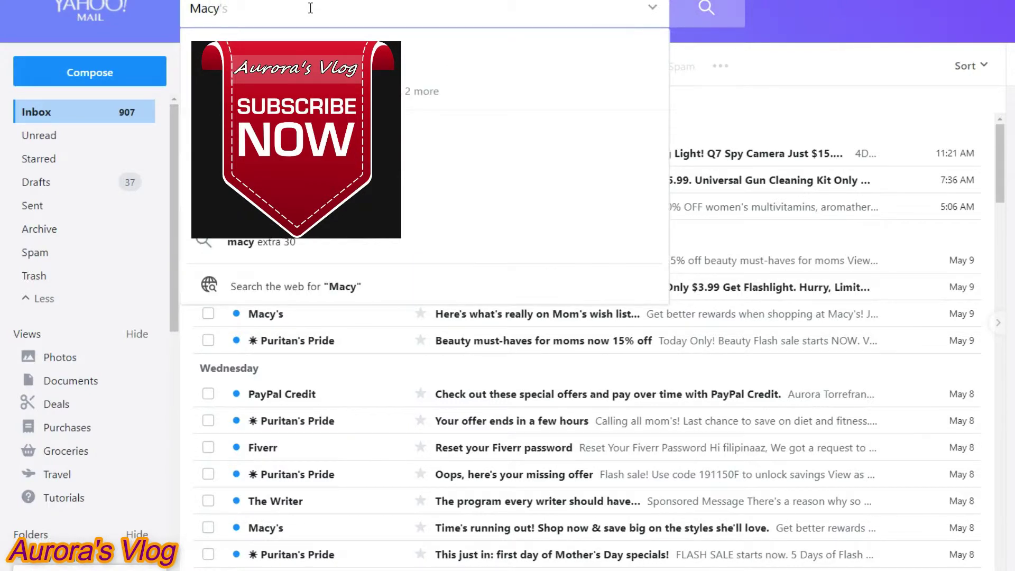
text('s)
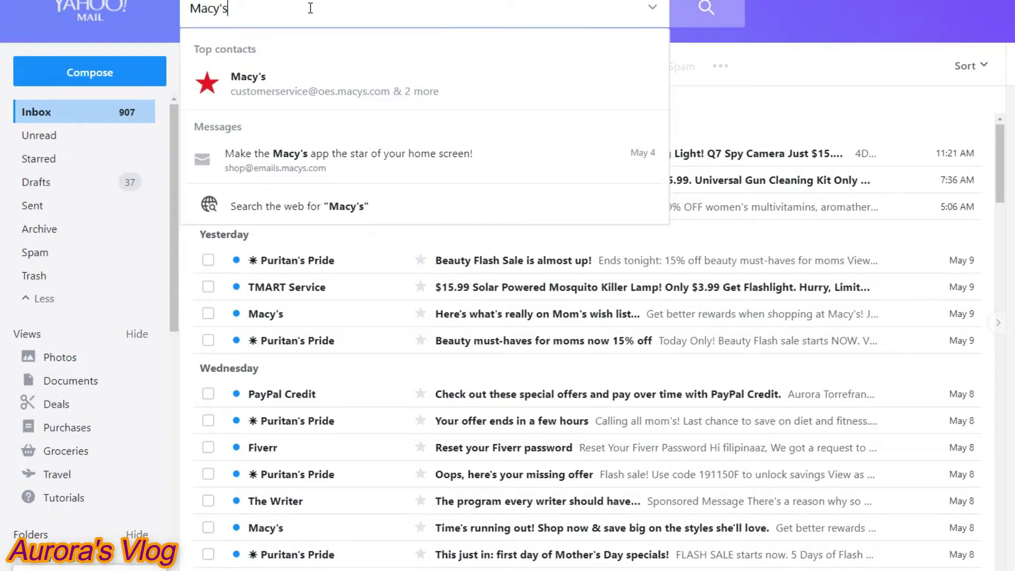
key(Return)
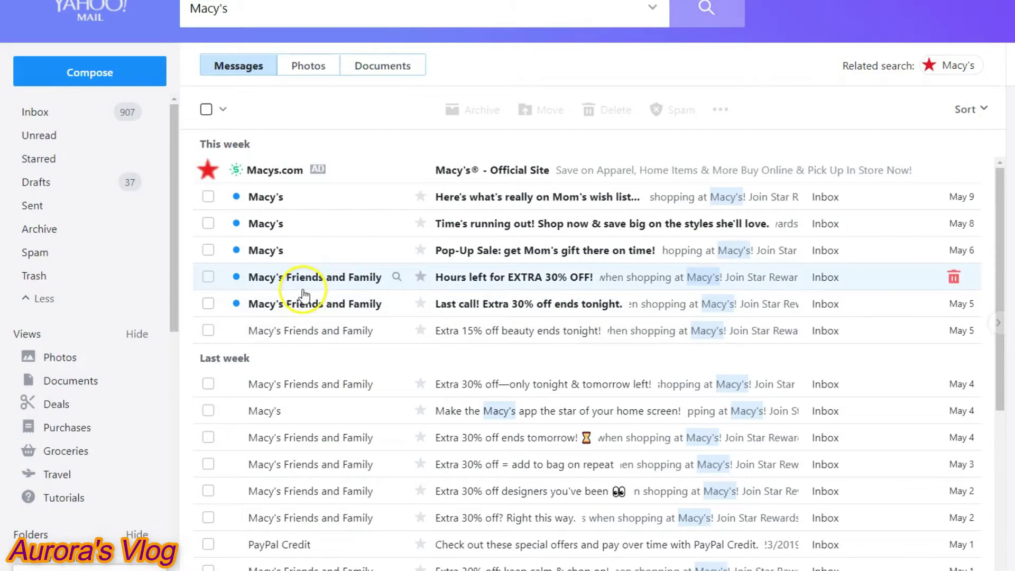
Select the six This week Macy's messages, from the May 9 message to Extra 15% off beauty.
click(208, 197)
click(208, 223)
click(208, 250)
click(207, 277)
click(207, 304)
click(208, 331)
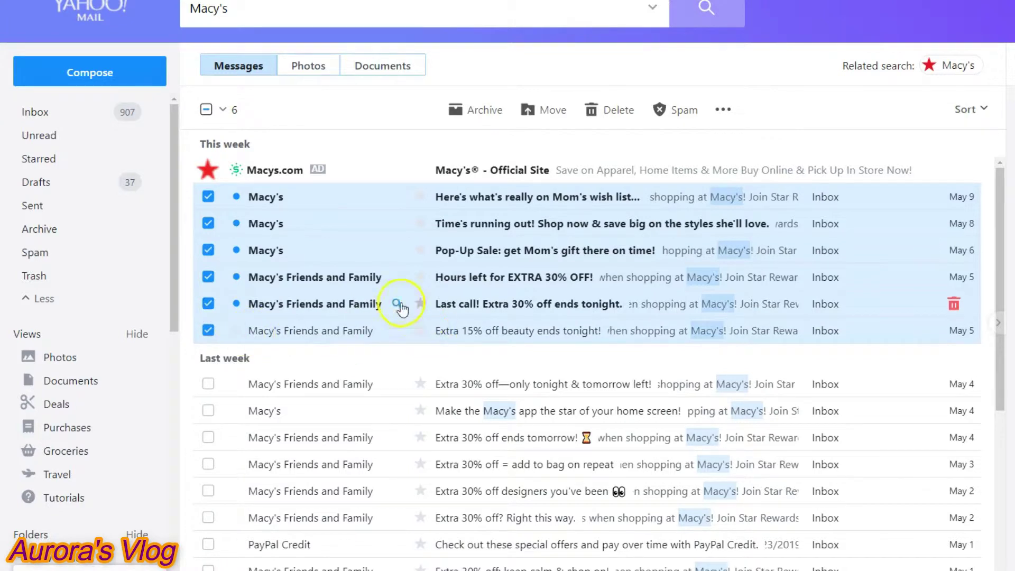
Create a new folder named 'Macy's' in the sidebar's Folders list.
scroll(67, 397, down, 4)
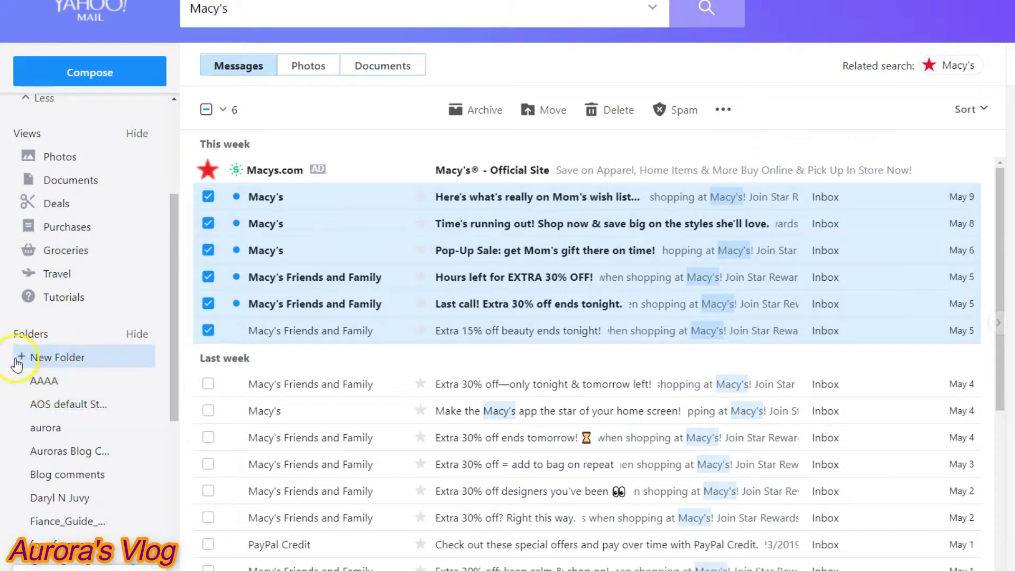
click(56, 357)
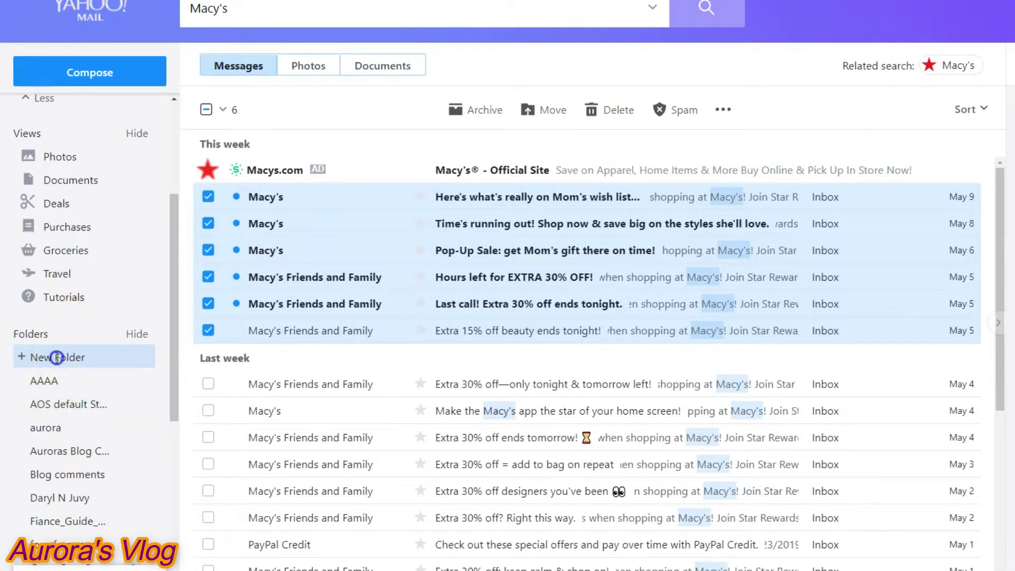
text(Macy')
key(BackSpace)
key(BackSpace)
text(y's)
key(Return)
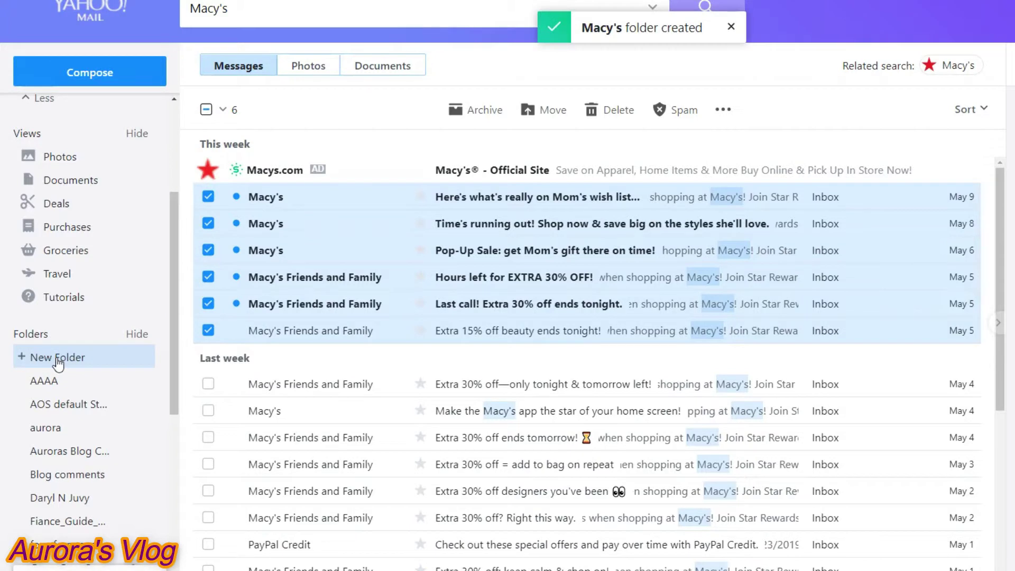
Move the six selected Macy's messages into the Macy's folder, found by typing 'macy'.
click(532, 110)
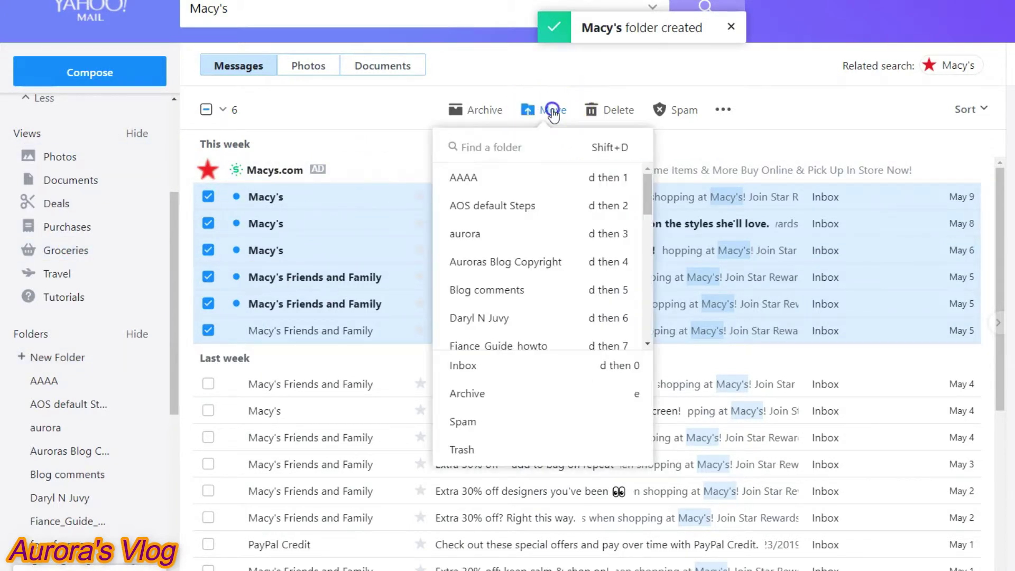
click(513, 147)
text(macy)
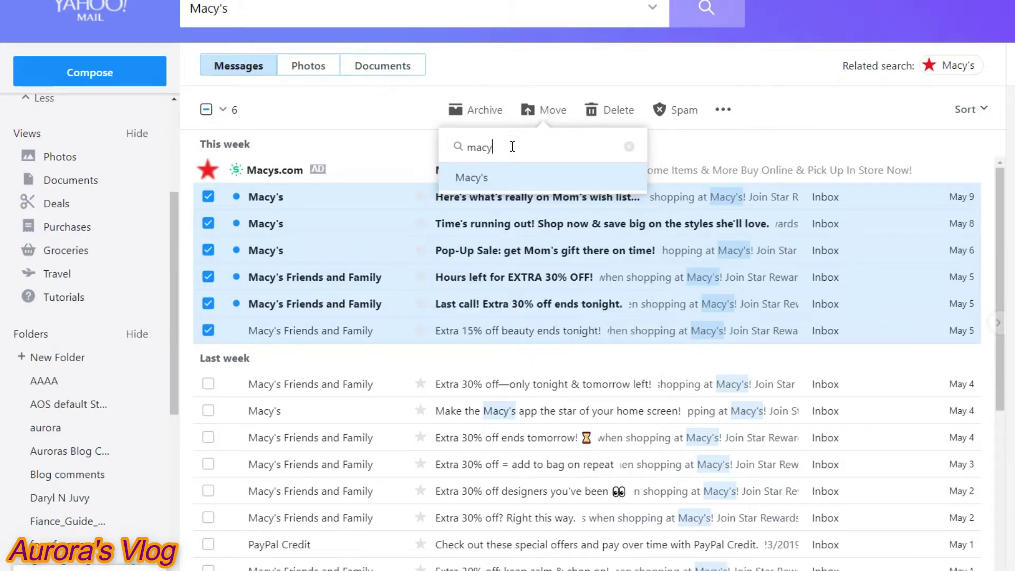
click(474, 179)
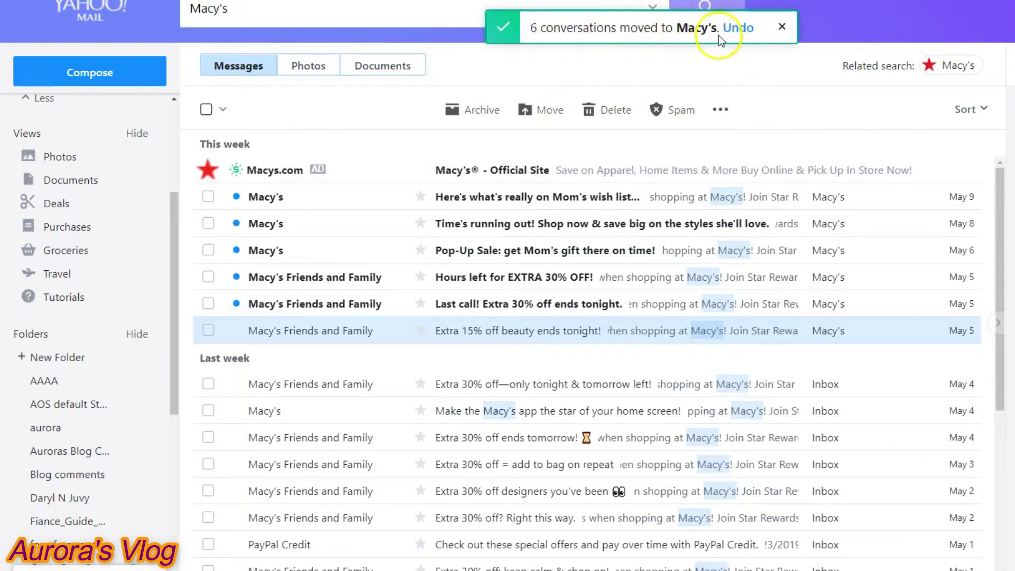
Open the Macy's folder from the sidebar, cancelling the accidental rename box.
scroll(56, 333, down, 3)
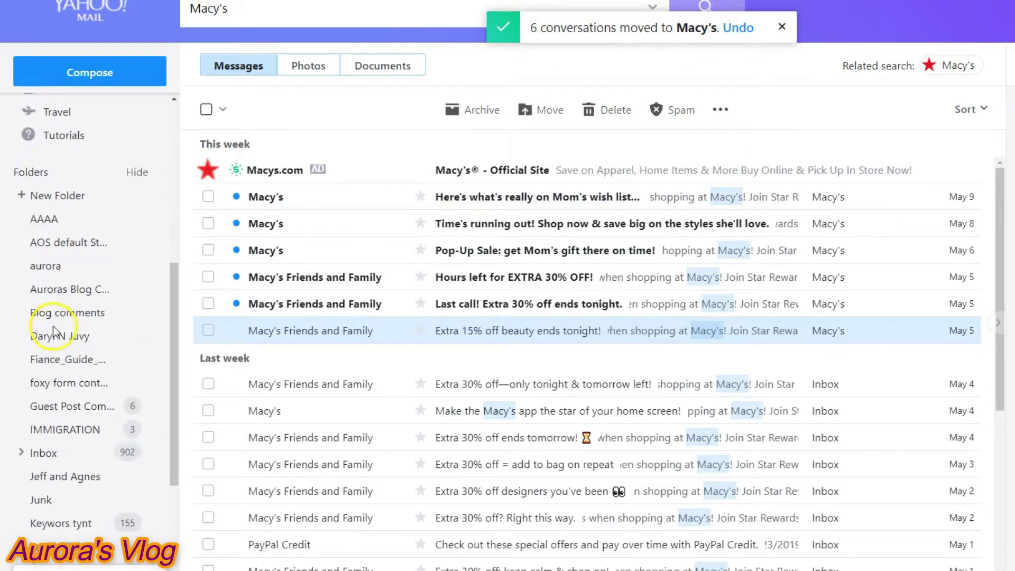
scroll(55, 334, down, 3)
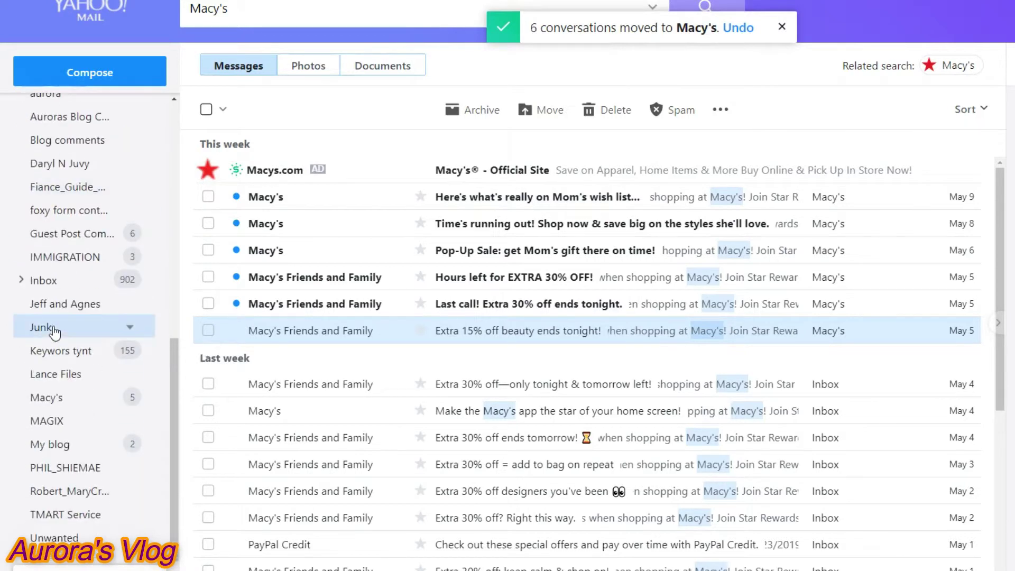
scroll(55, 332, down, 1)
click(49, 358)
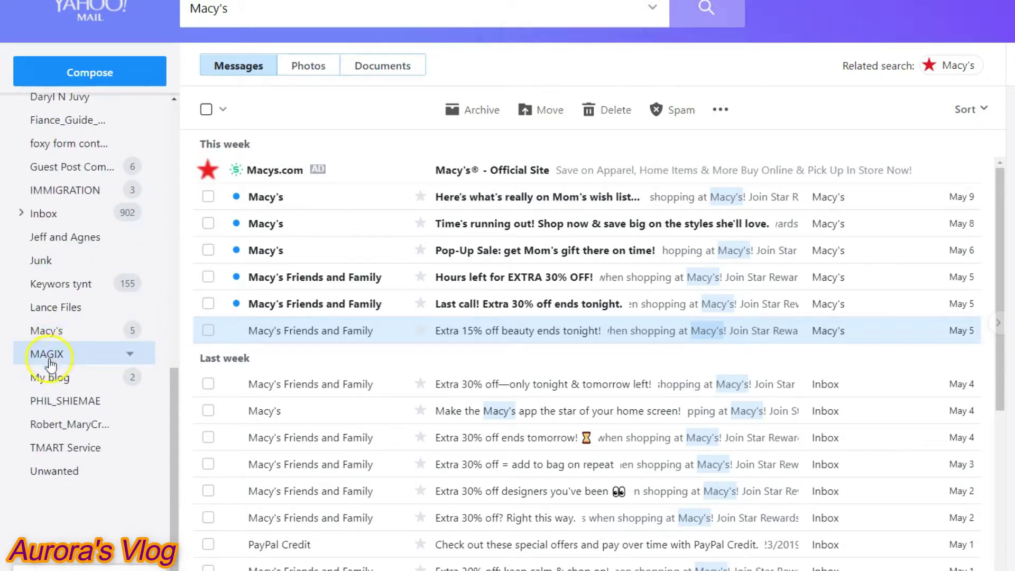
double_click(45, 331)
click(21, 332)
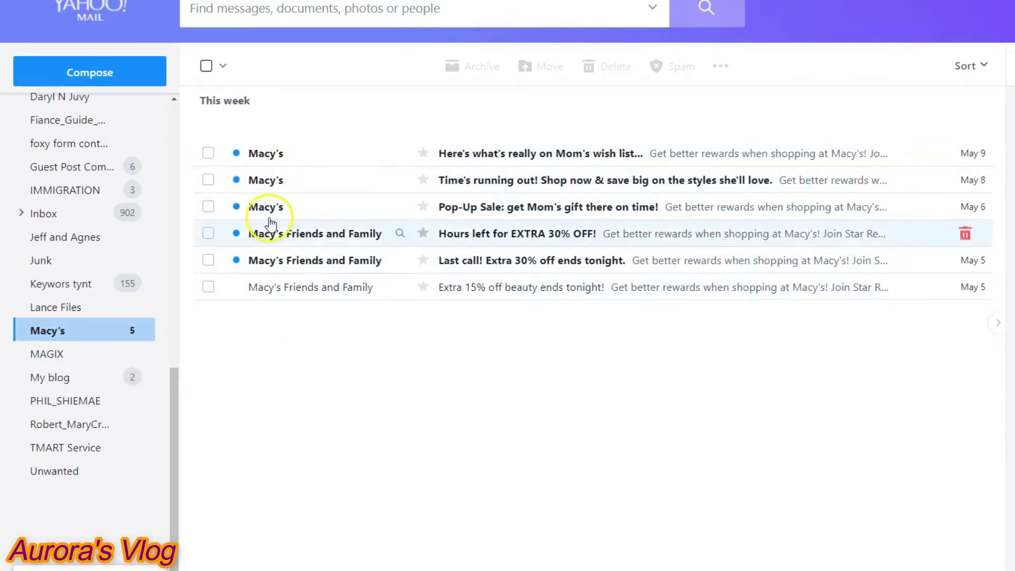
drag(175, 413, 214, 112)
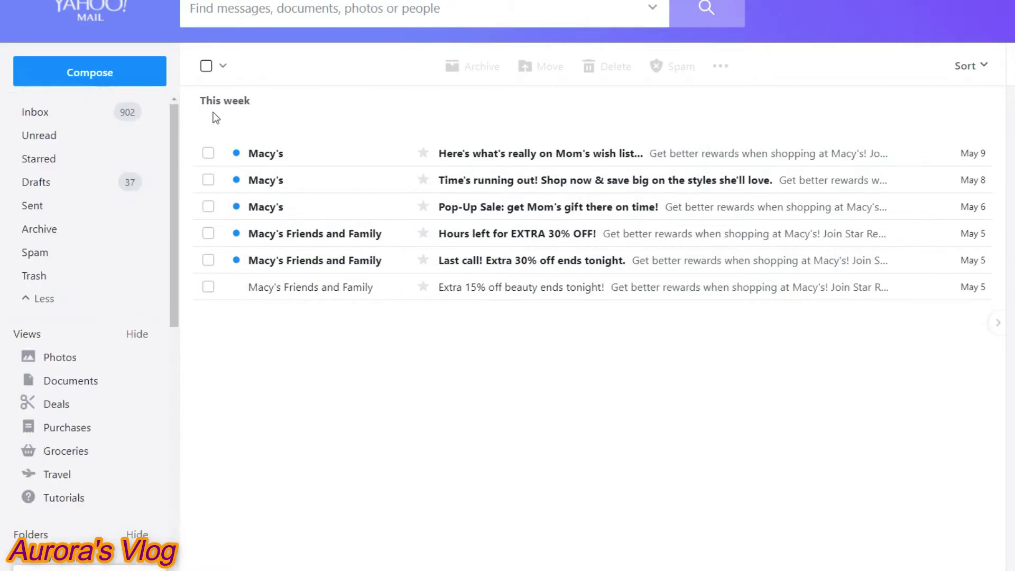